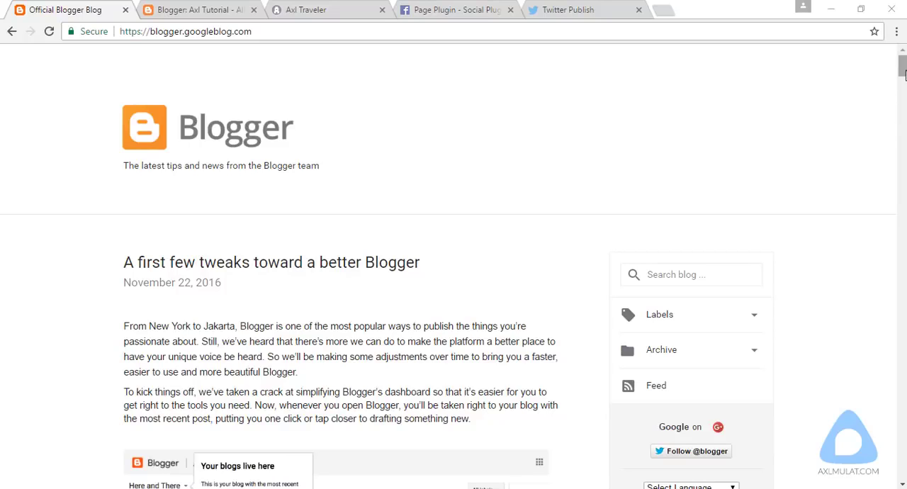
Step: Skim the Blogger team's post about the simplified dashboard and switch to the Axl Tutorial blog's dashboard
drag(902, 75, 904, 89)
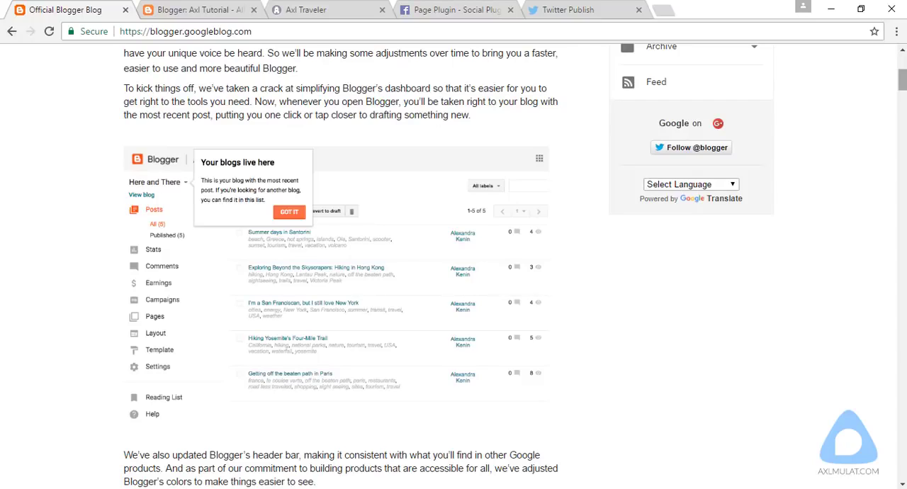
click(210, 10)
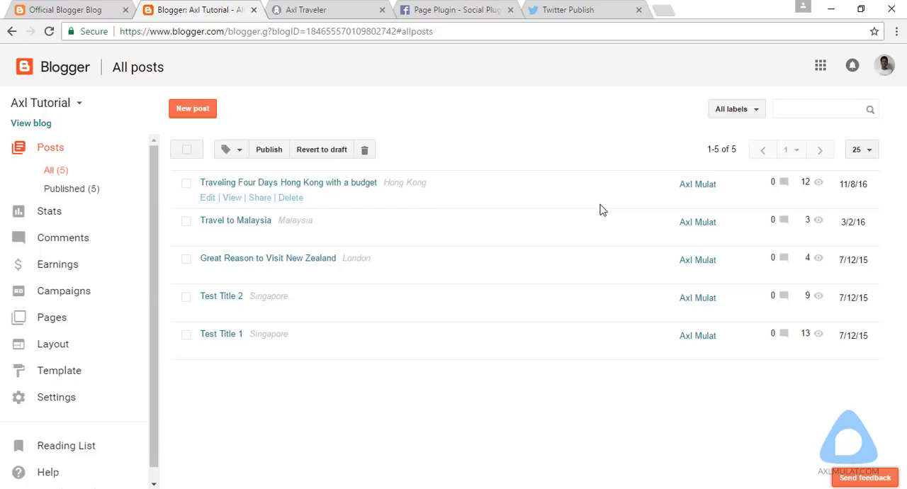
click(77, 108)
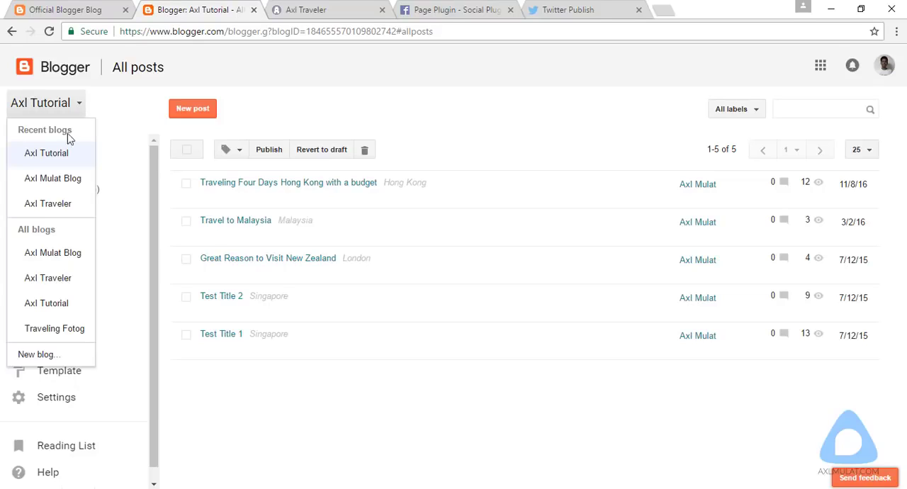
click(42, 355)
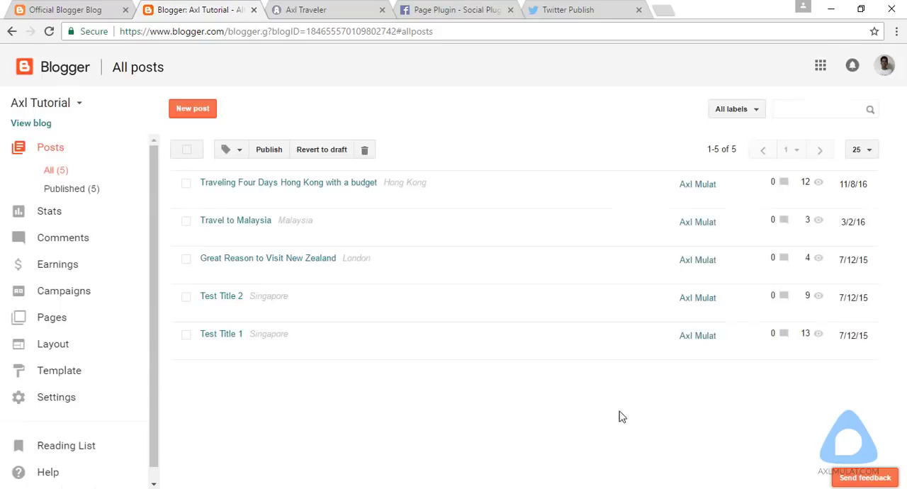
click(621, 411)
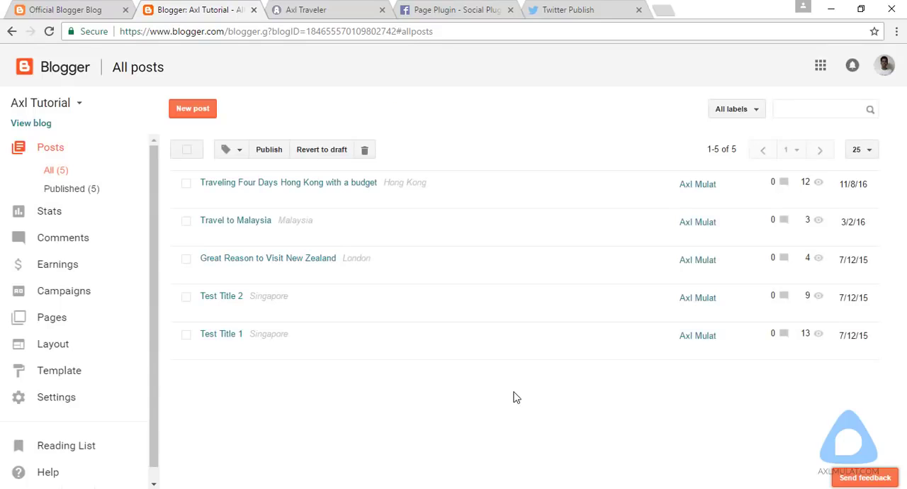
Step: Open the Axl Traveler blog's template HTML for editing and hide the mixed HTTP and HTTPS warning
click(78, 105)
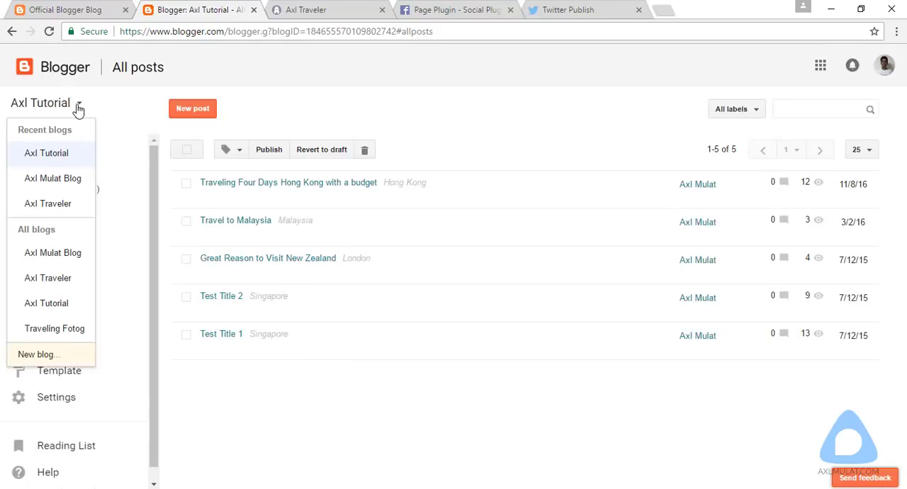
click(46, 280)
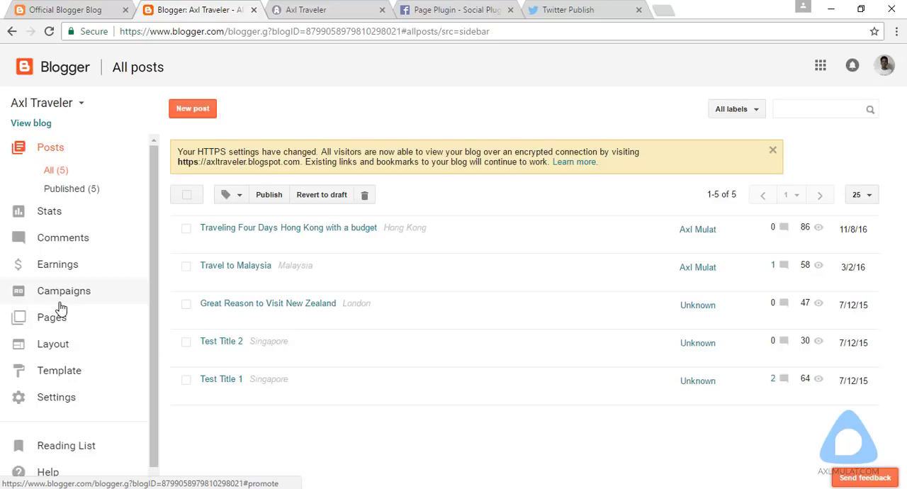
click(63, 371)
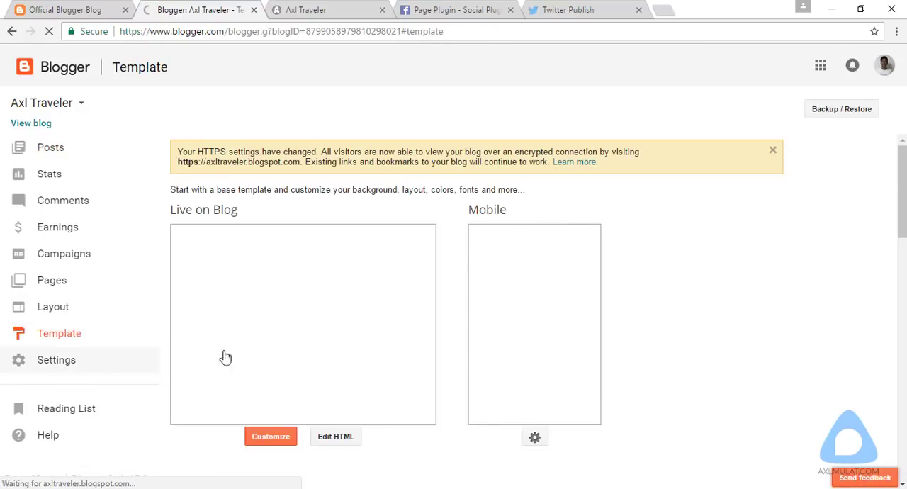
click(335, 436)
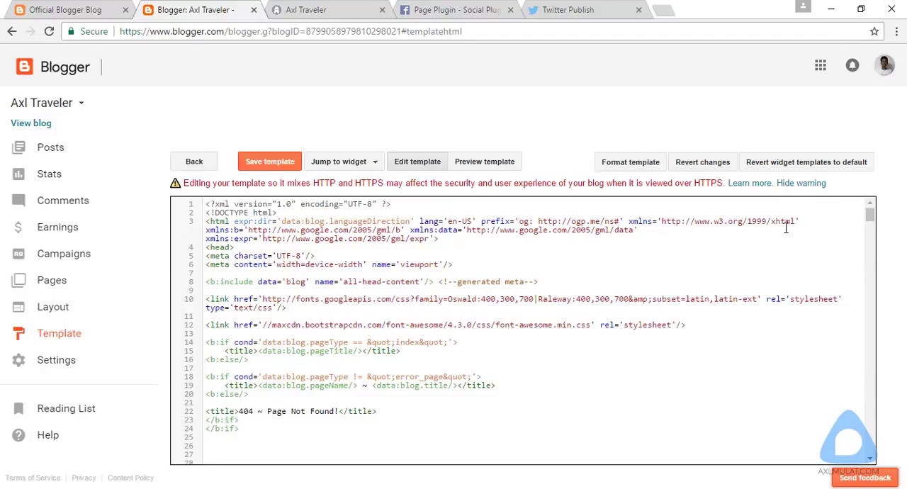
click(800, 183)
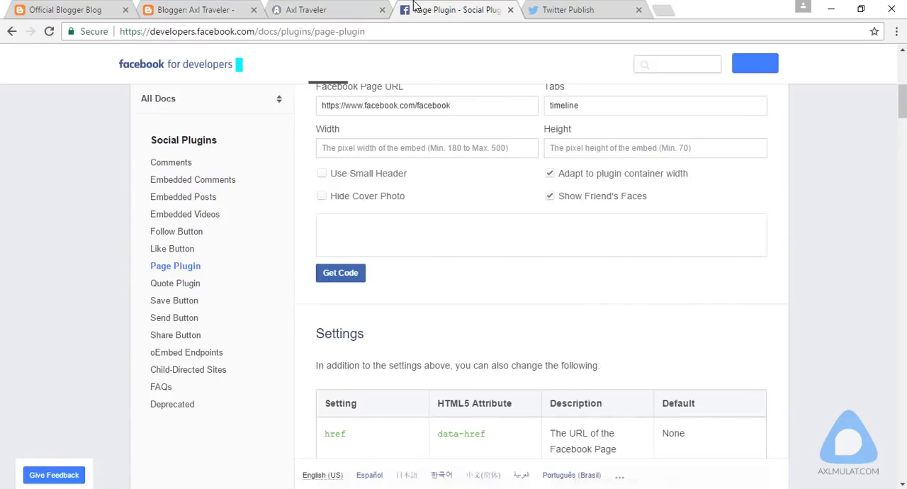
click(425, 10)
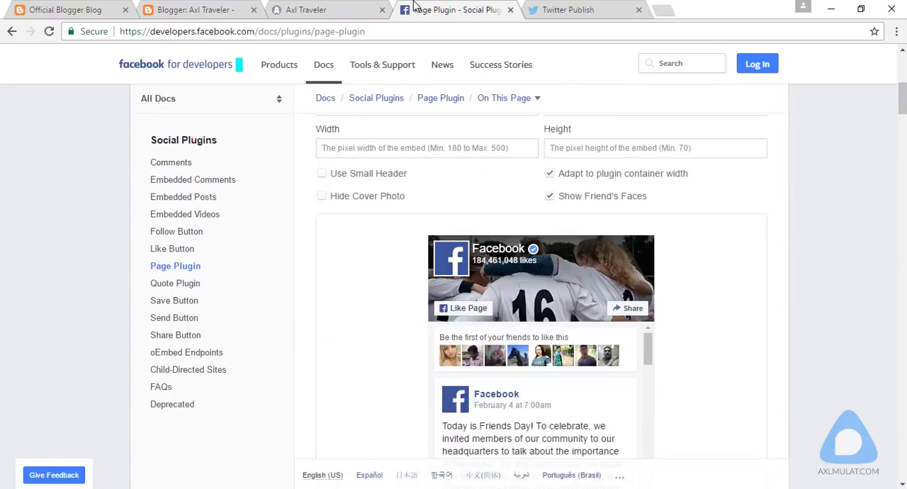
drag(903, 90, 903, 61)
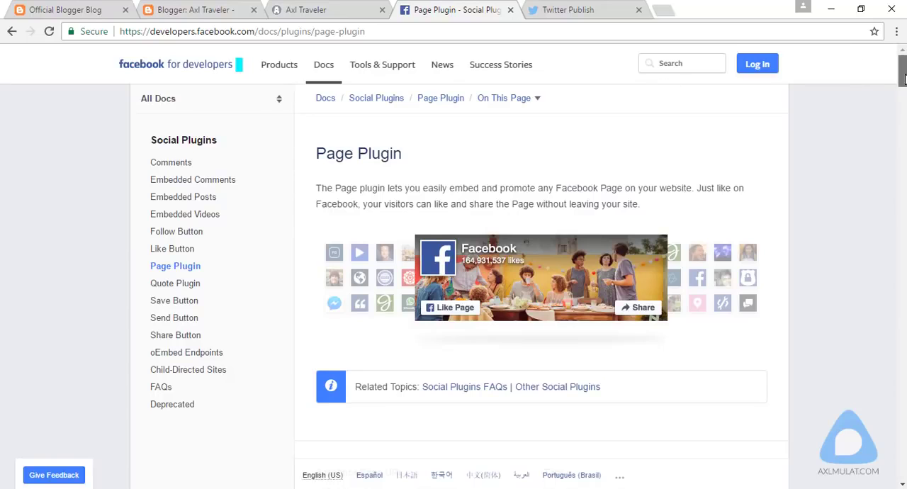
scroll(903, 78, down, 2)
scroll(857, 114, down, 1)
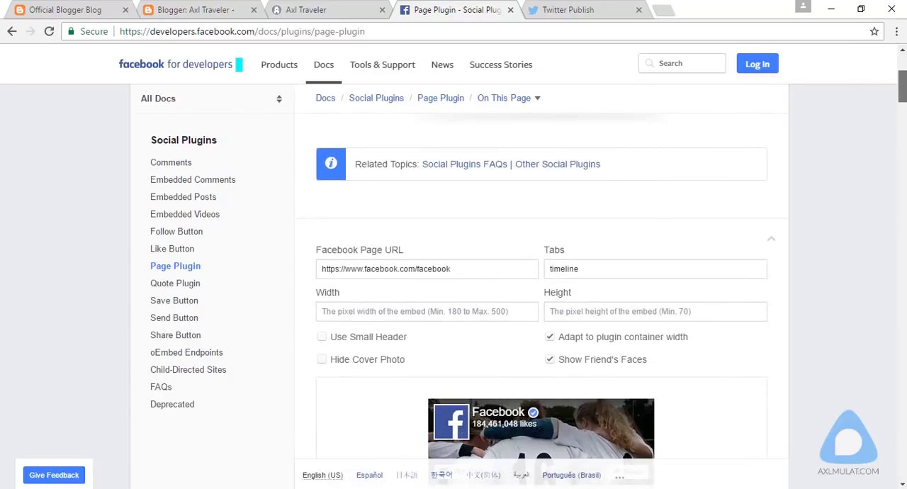
double_click(441, 269)
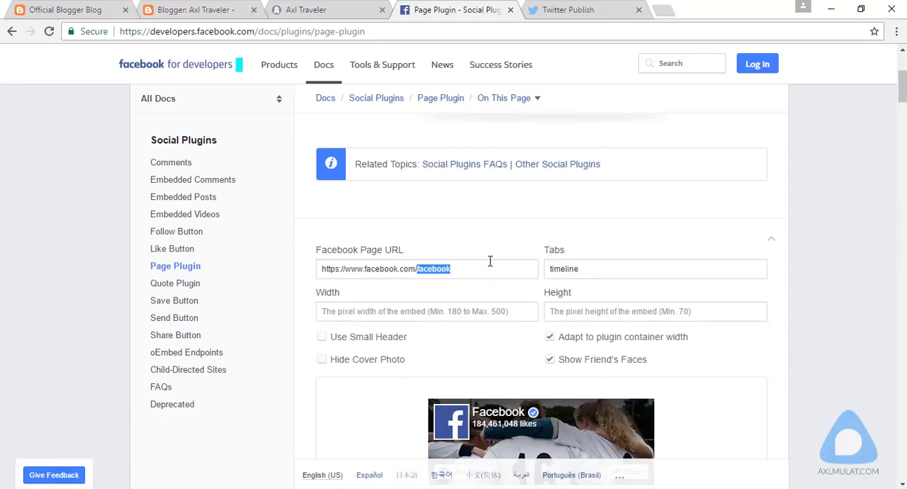
text(axlmulatblog)
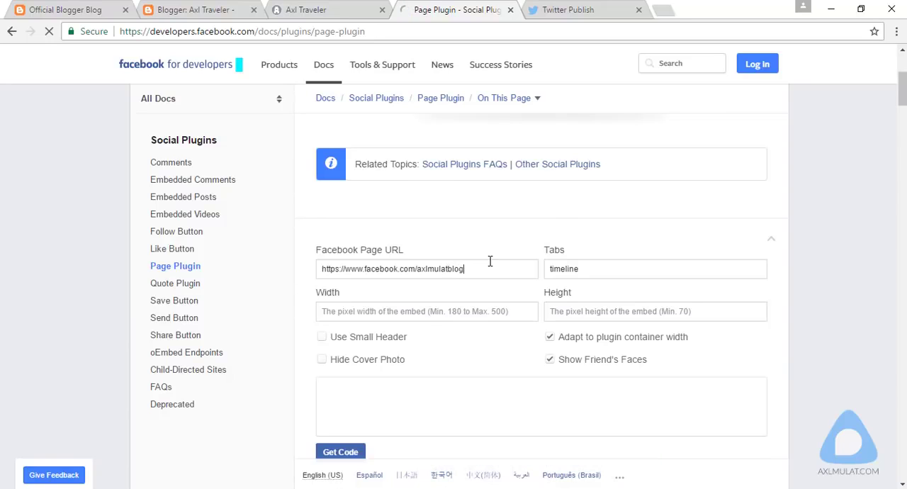
scroll(490, 262, down, 3)
scroll(705, 192, down, 1)
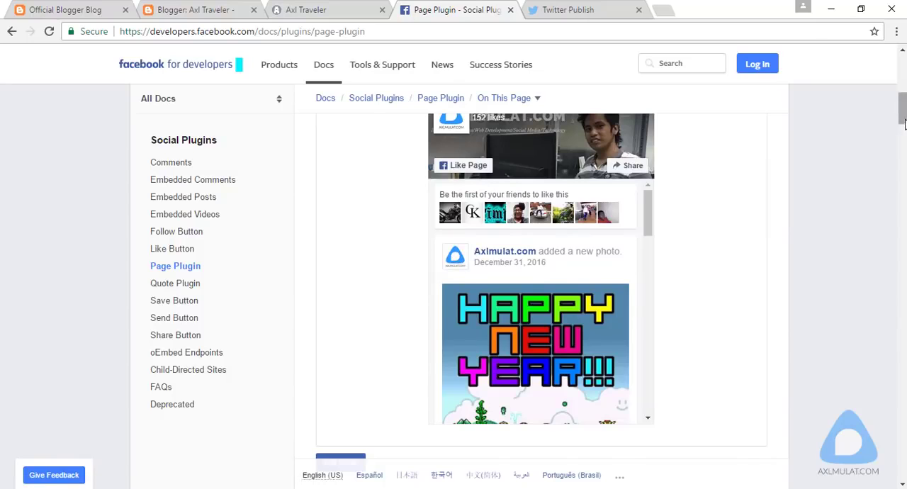
Step: Clear the timeline entry from the Page Plugin's Tabs setting and get the plugin's embed code
scroll(873, 205, up, 2)
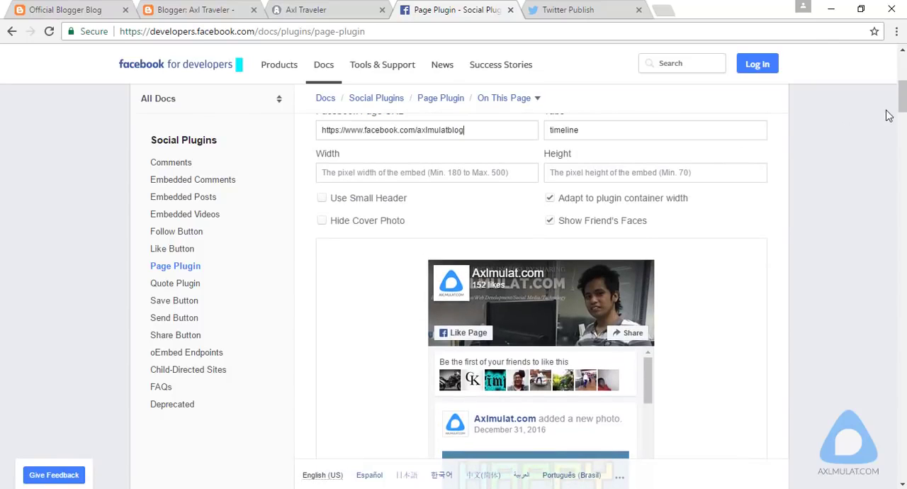
scroll(890, 116, up, 1)
double_click(654, 192)
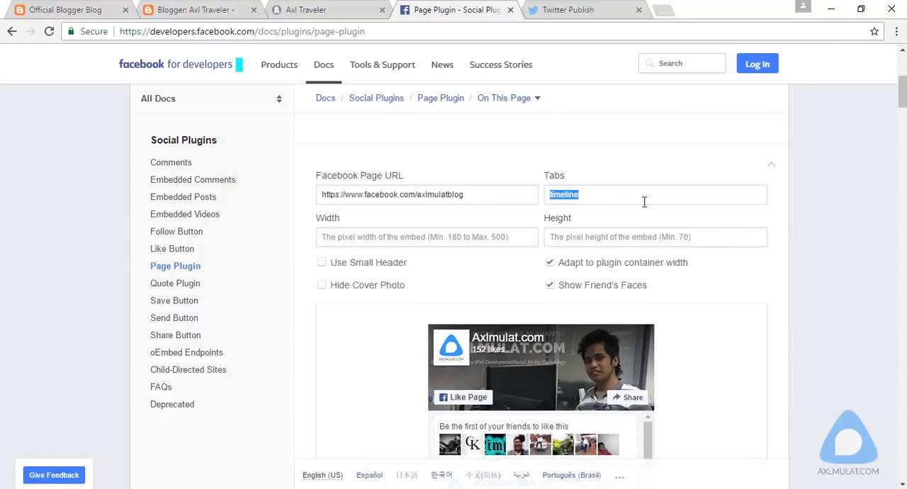
key(BackSpace)
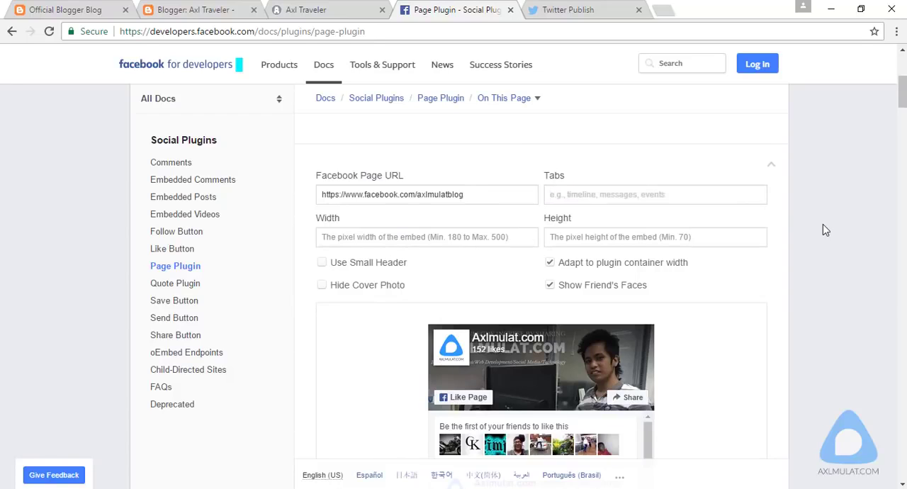
drag(903, 99, 904, 110)
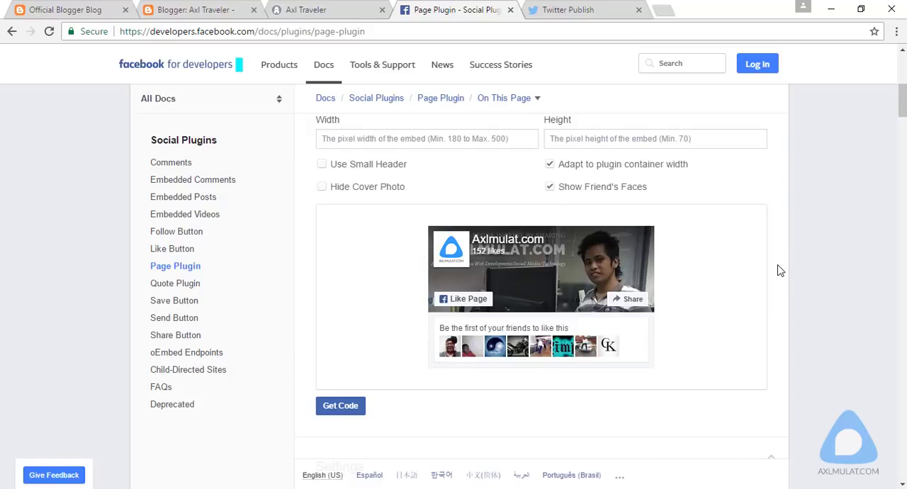
click(341, 406)
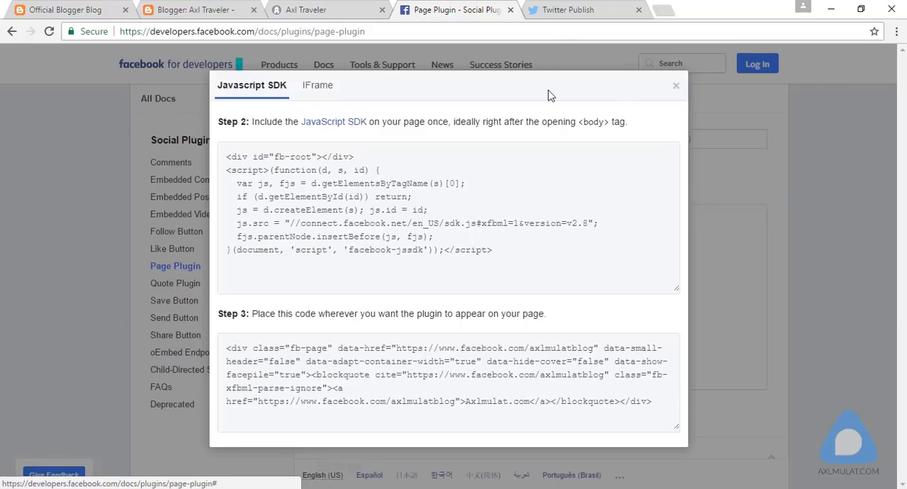
click(557, 11)
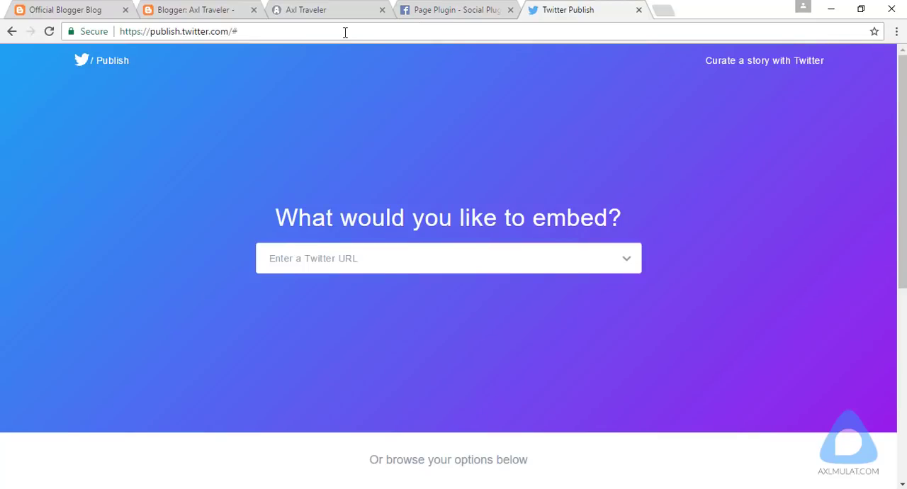
click(354, 258)
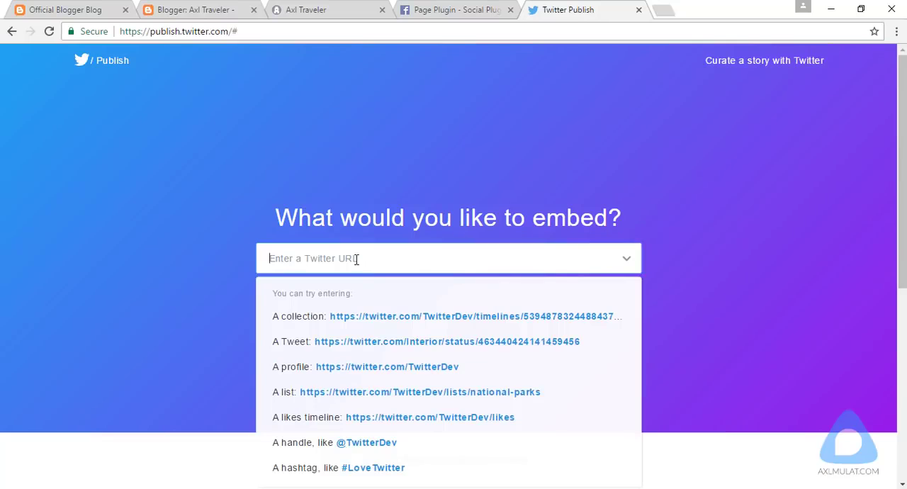
text(@axlmulat)
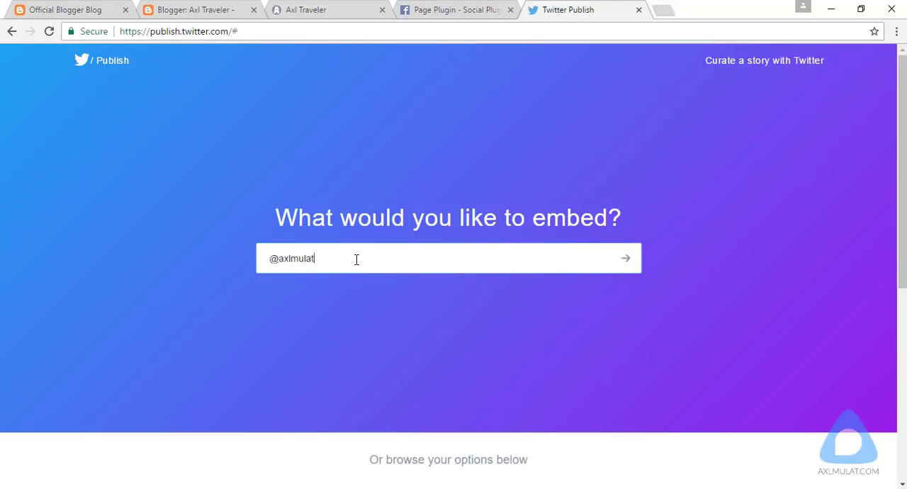
key(Return)
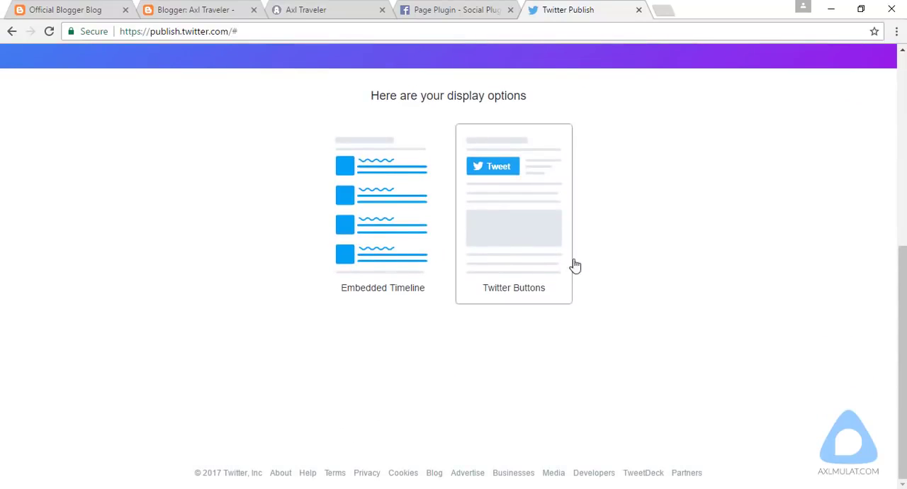
Step: Choose Twitter Buttons with the Follow Button type and copy the generated embed code
click(528, 266)
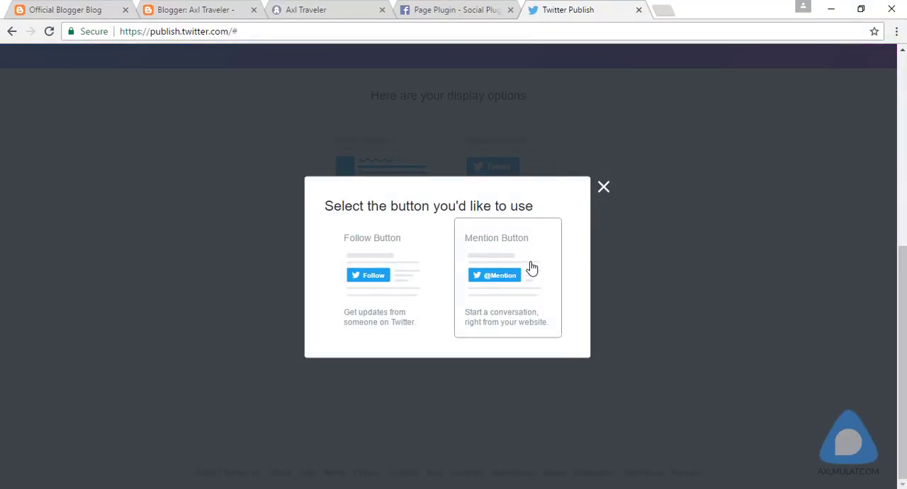
click(406, 298)
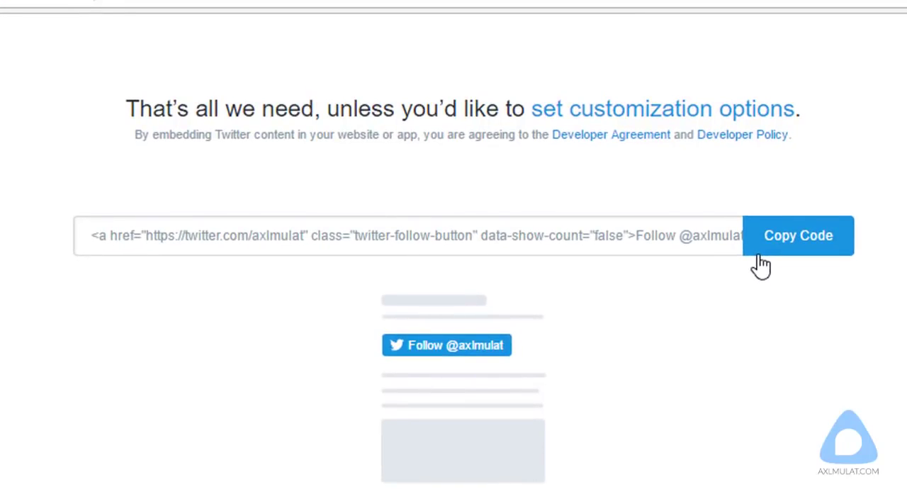
click(653, 246)
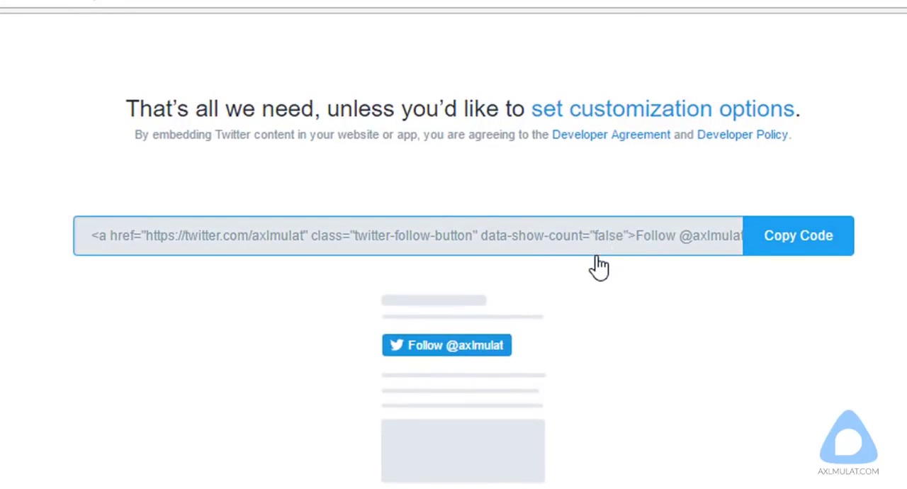